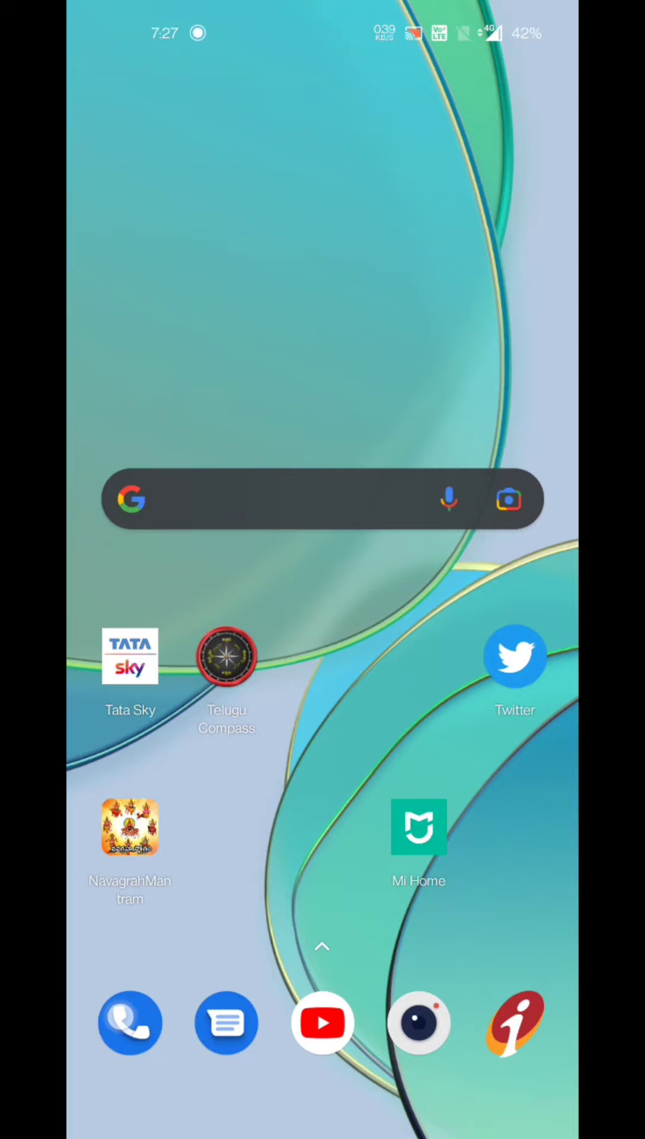
- Dial 198 on the dialpad and place the call
left_click(514, 972)
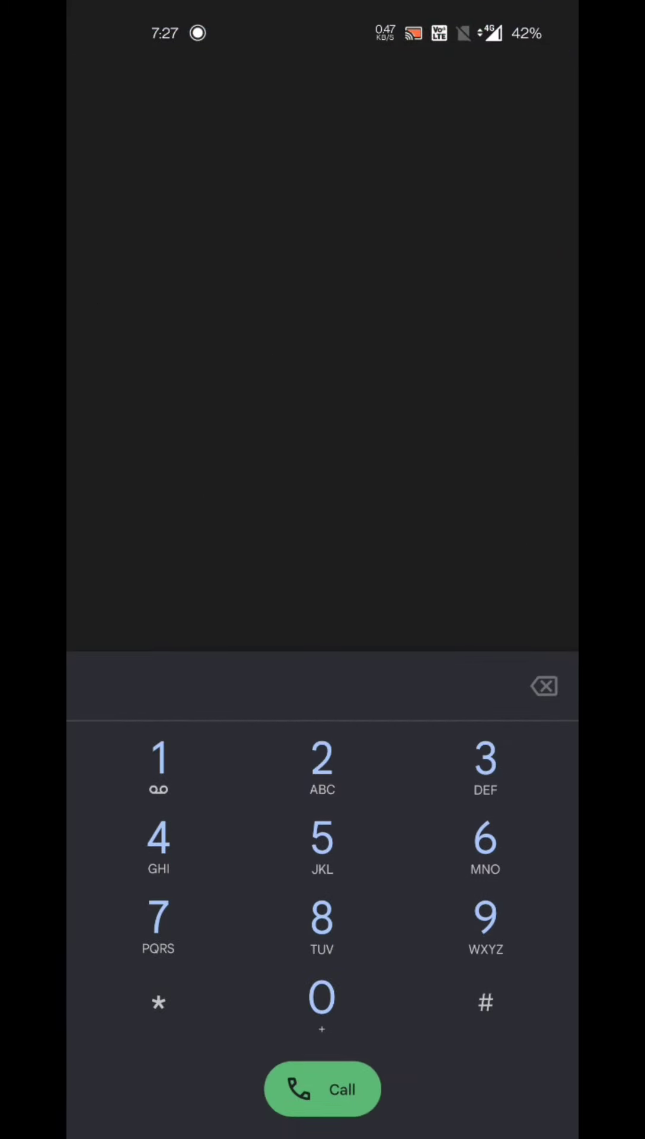
left_click(158, 758)
left_click(469, 915)
left_click(329, 912)
left_click(323, 1089)
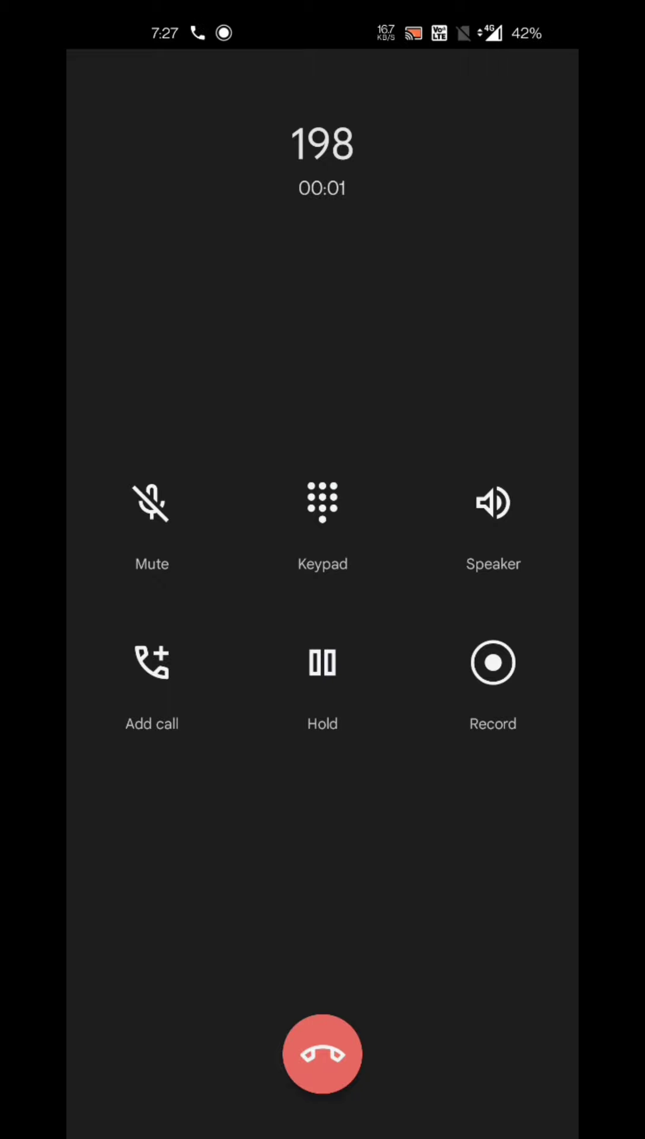
- Record the call to 198 twice, then hang up
left_click(332, 625)
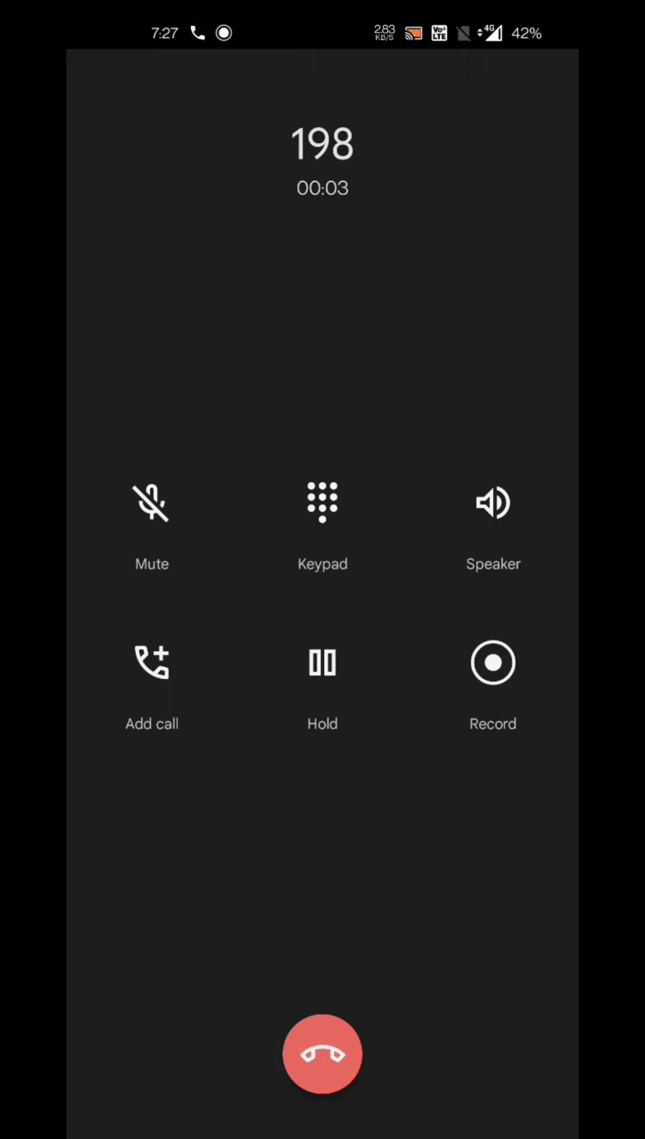
left_click(493, 663)
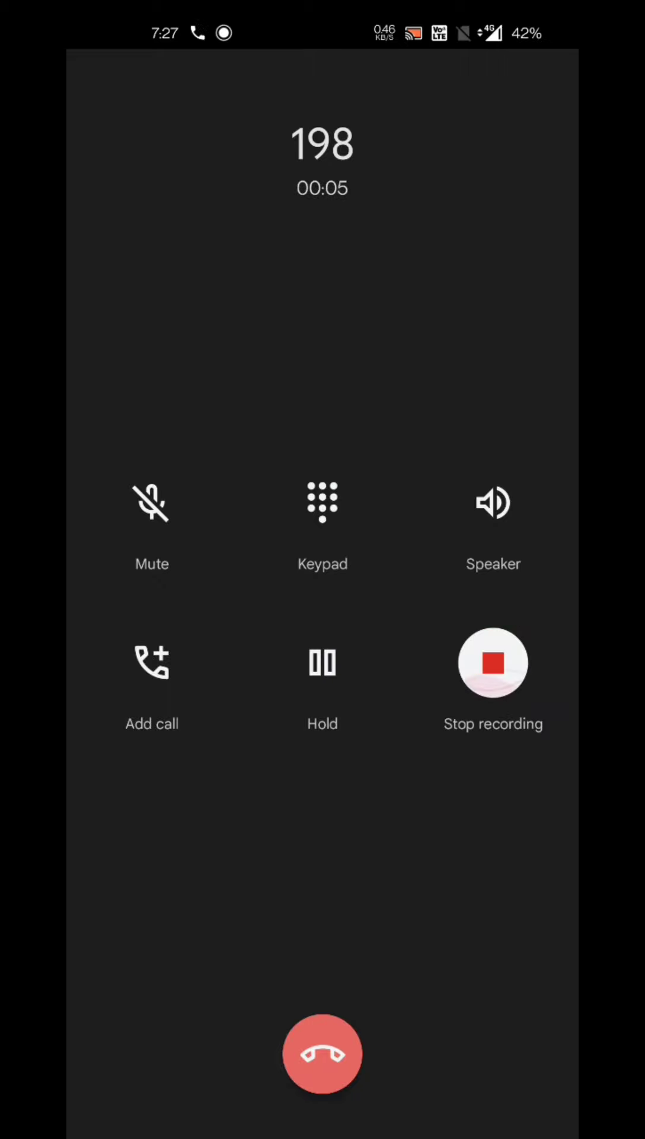
left_click(494, 663)
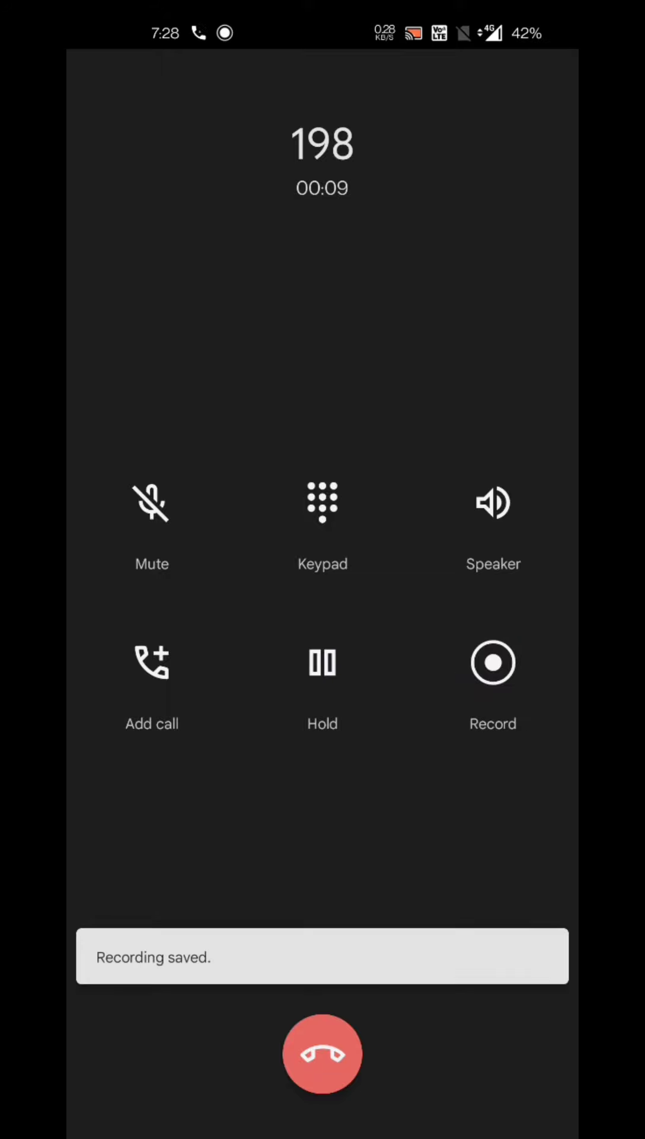
left_click(494, 663)
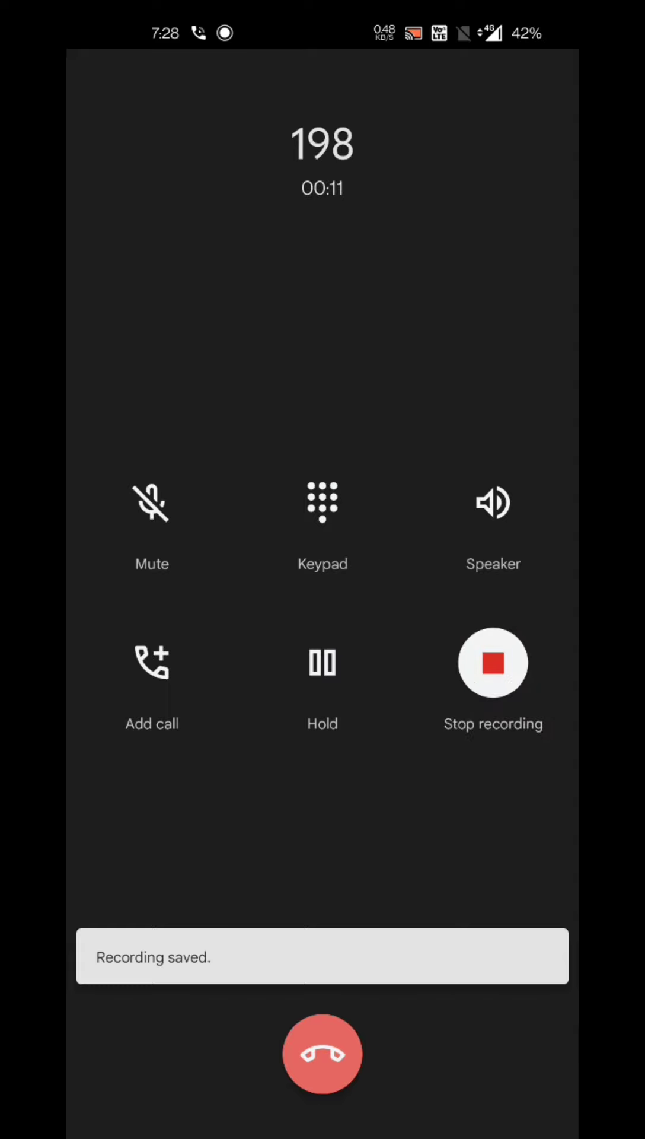
left_click(494, 663)
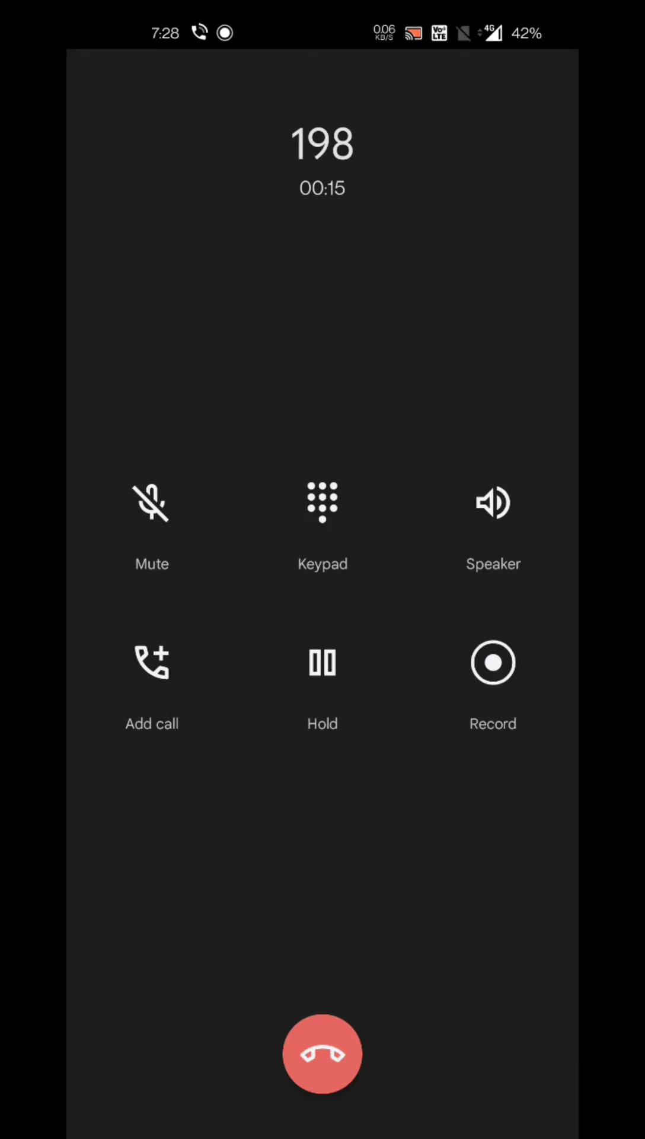
left_click(322, 1053)
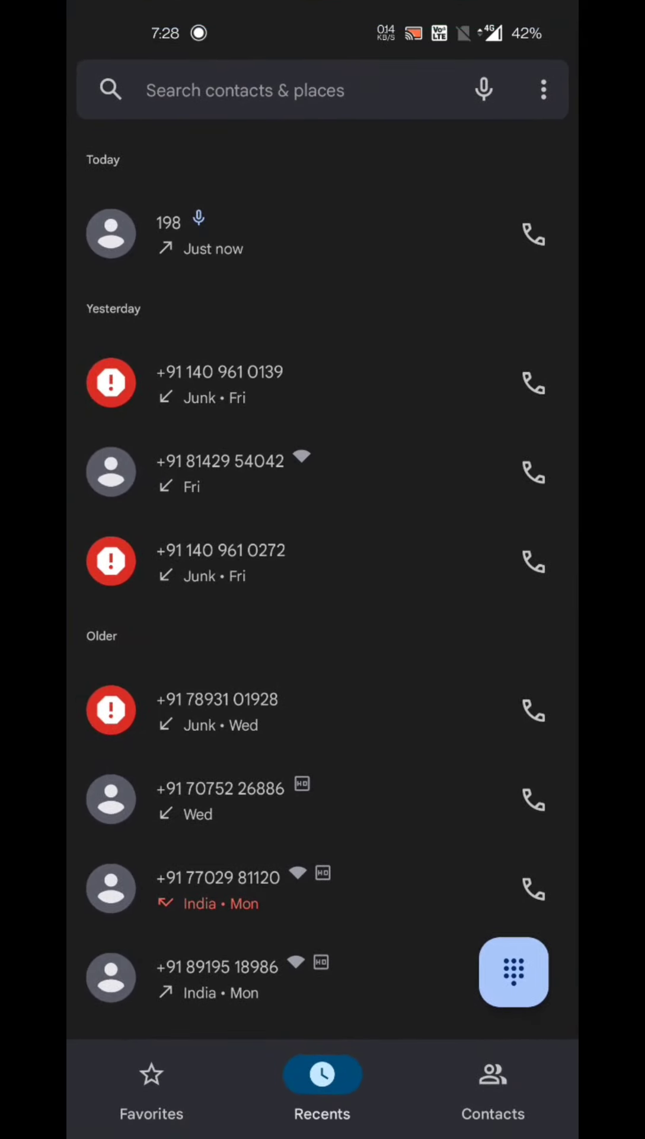
left_click(509, 795)
- Search Play Store for 'truephone' and install True Phone Dialer & Contacts & Call Recorder
left_click(522, 789)
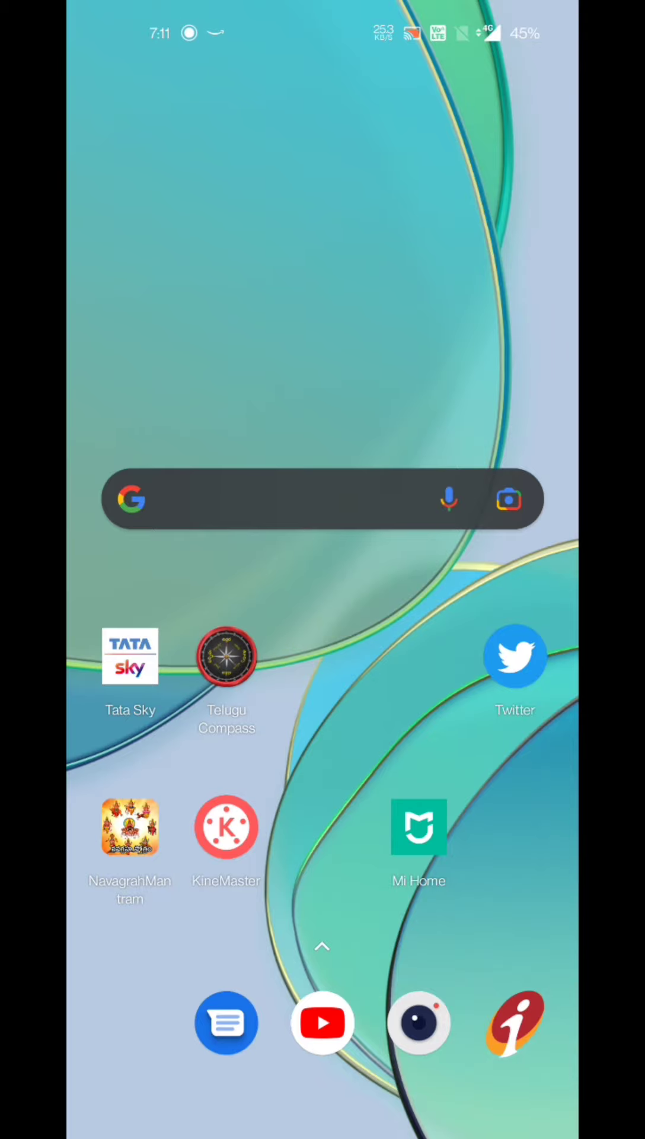
left_click_drag(322, 890, 322, 400)
scroll(322, 623, "down", 10)
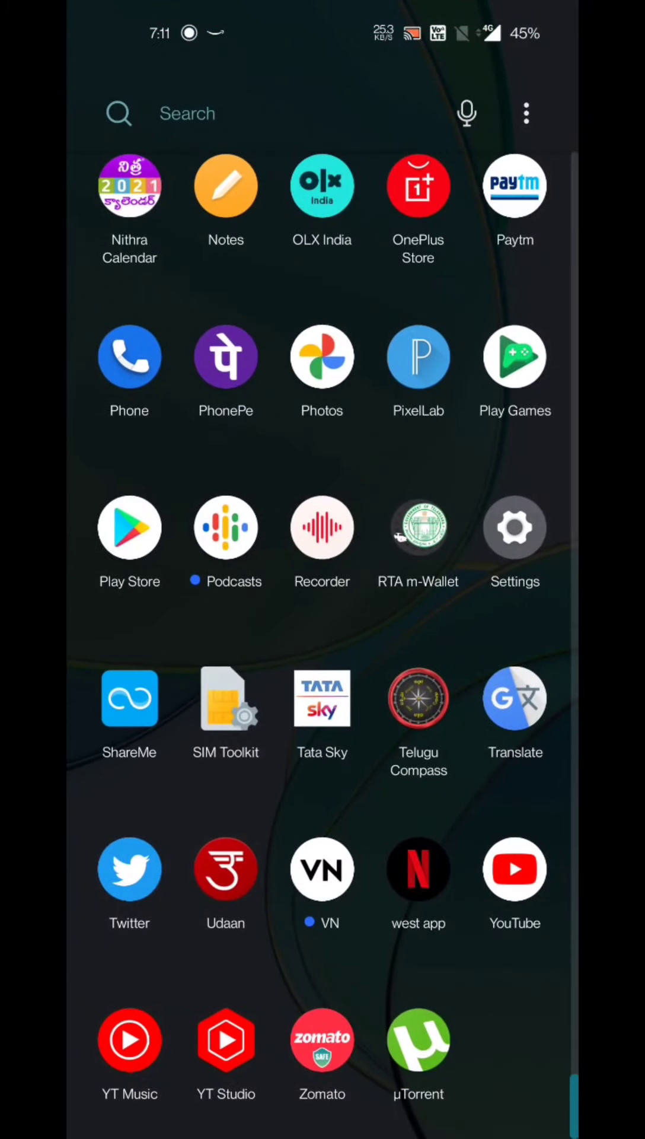
left_click(130, 528)
left_click(293, 85)
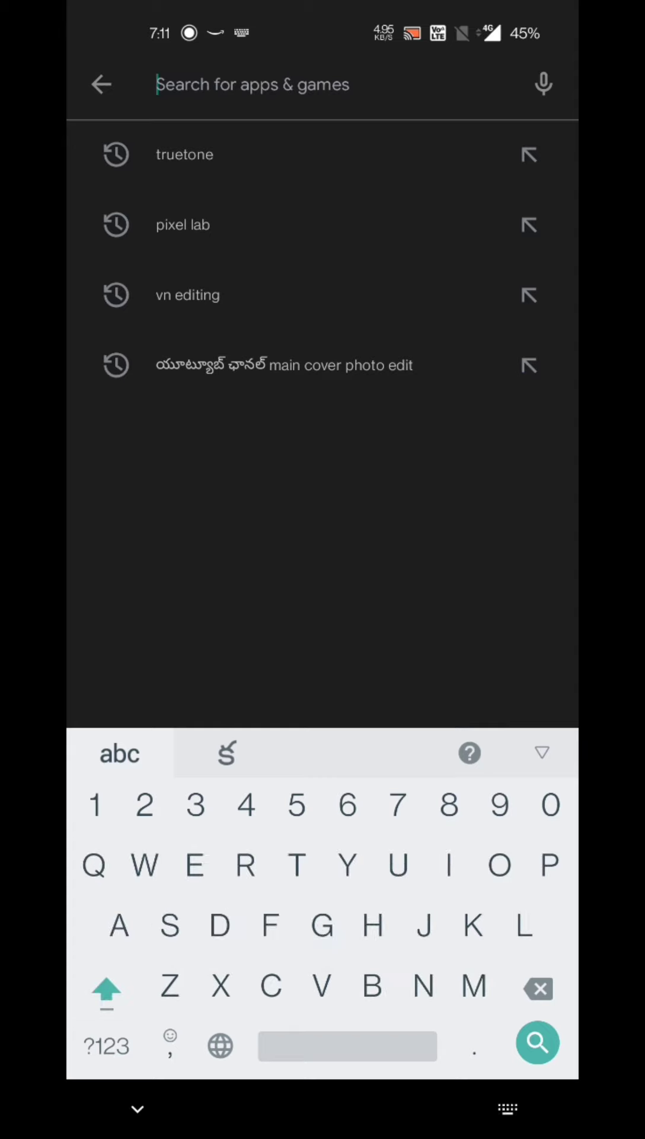
left_click(105, 987)
type("Truephone")
left_click(346, 158)
left_click(353, 368)
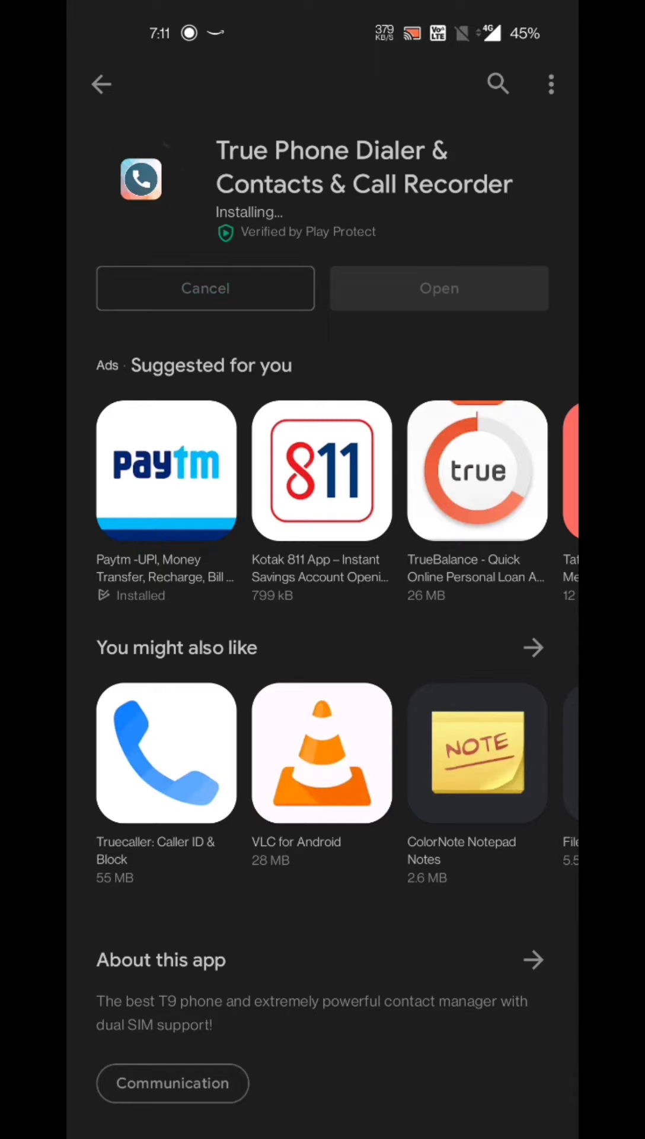
- Open True Phone, set it as the default phone app, and allow its contacts and storage permissions
left_click(431, 282)
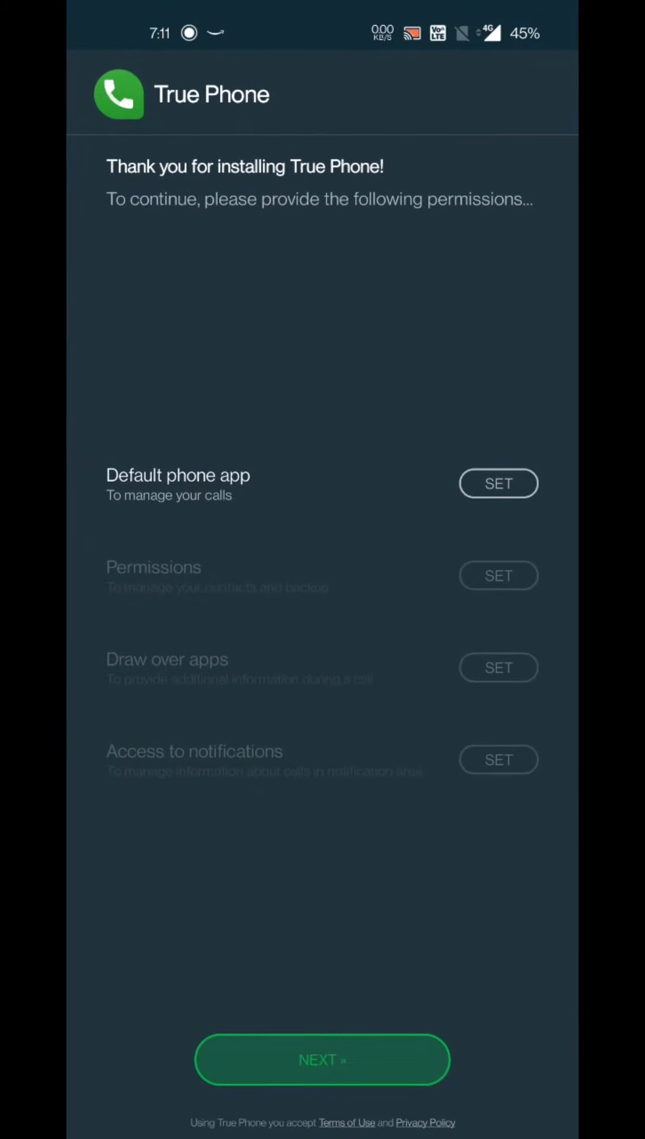
left_click(499, 483)
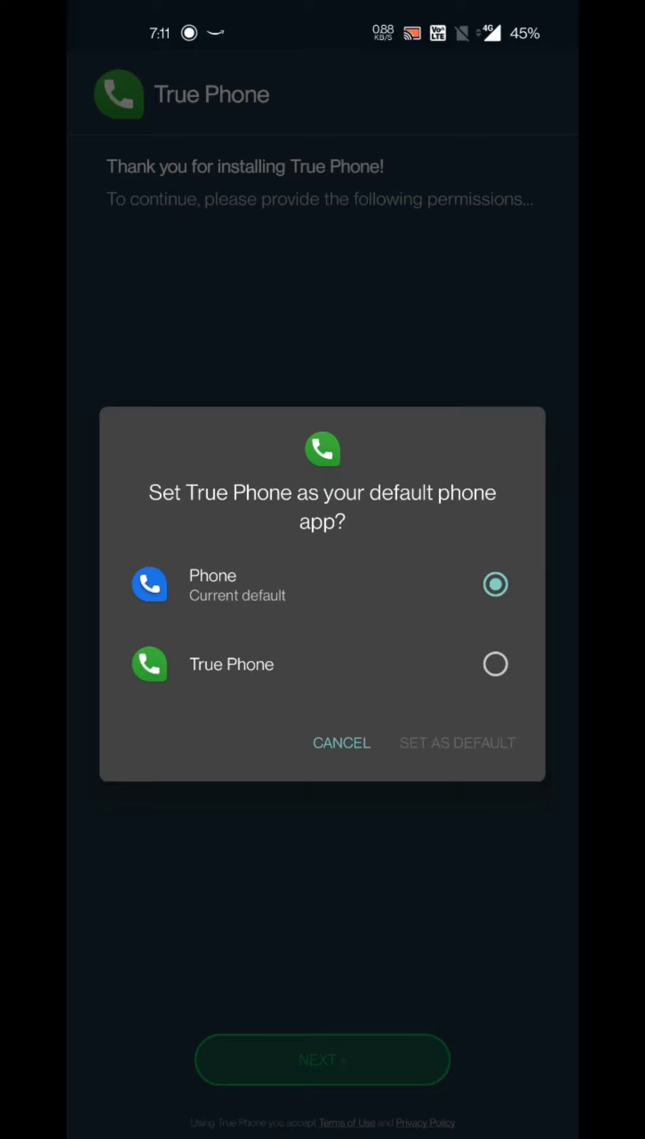
left_click(495, 664)
left_click(458, 742)
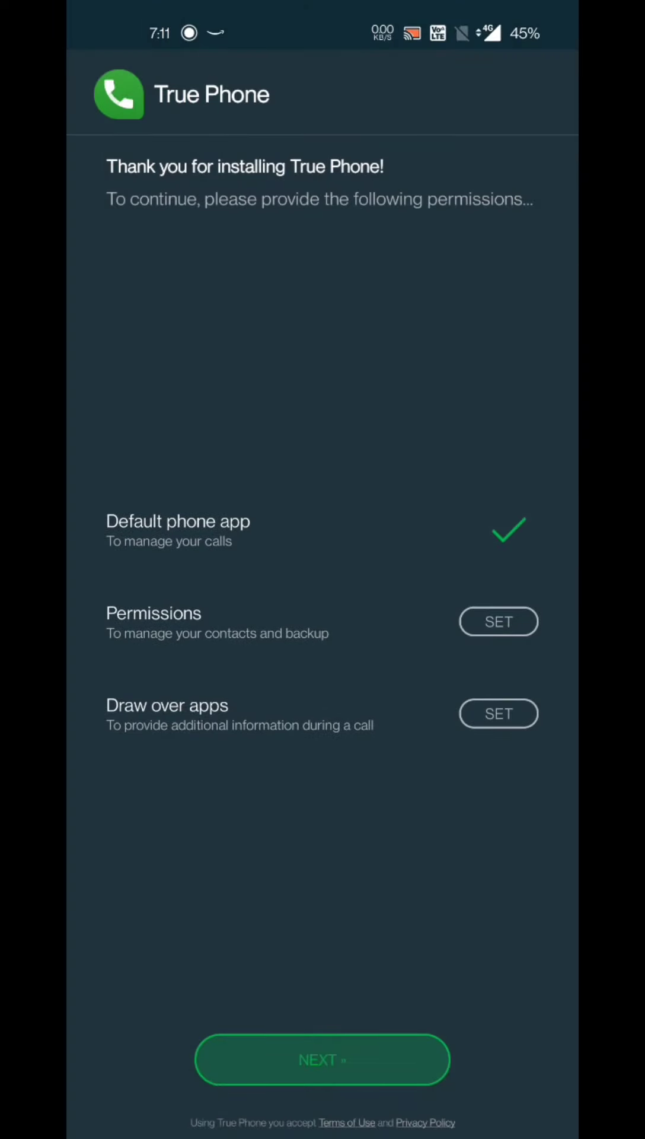
left_click(499, 621)
left_click(355, 641)
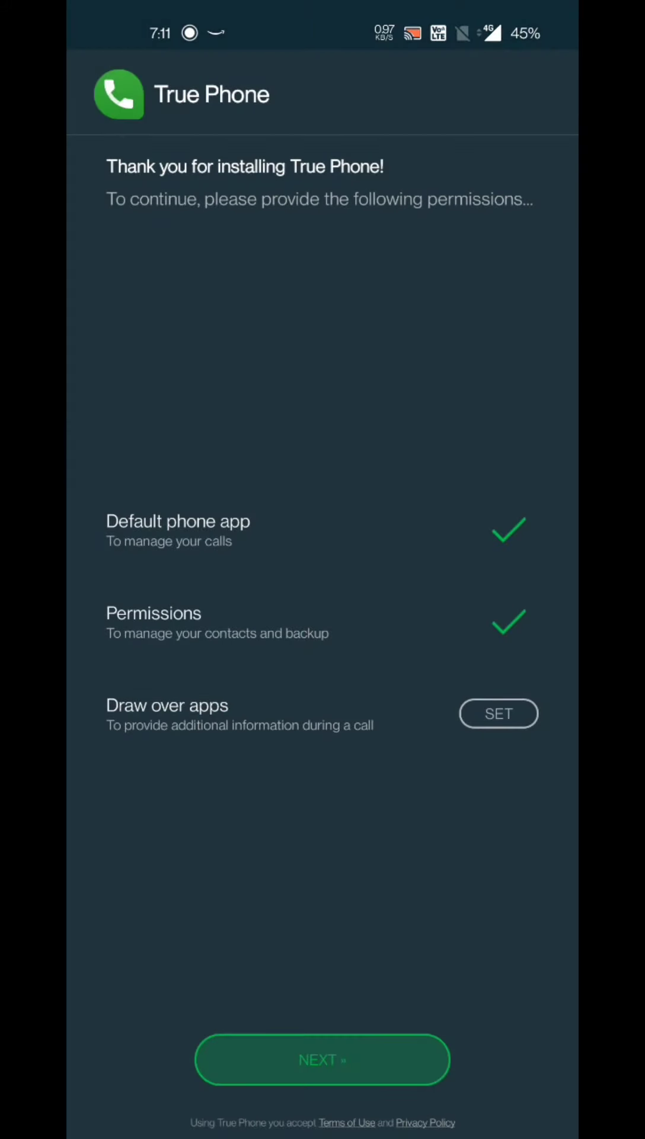
- Find True Phone in the Display over other apps list and open its permission page
left_click(498, 714)
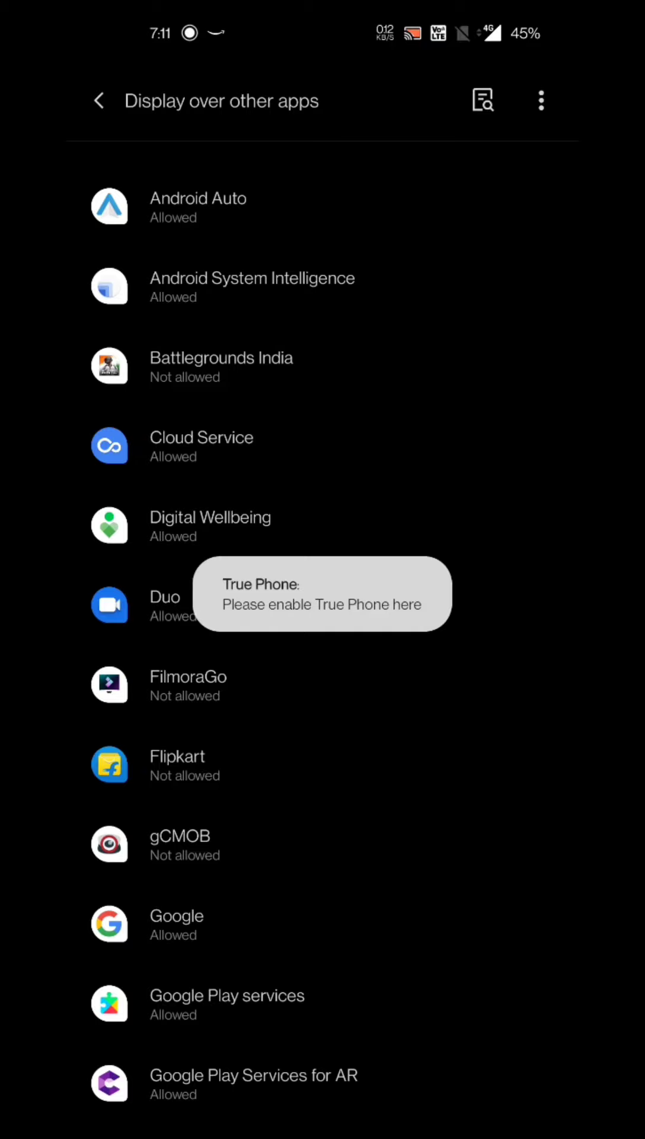
left_click_drag(343, 831, 465, 592)
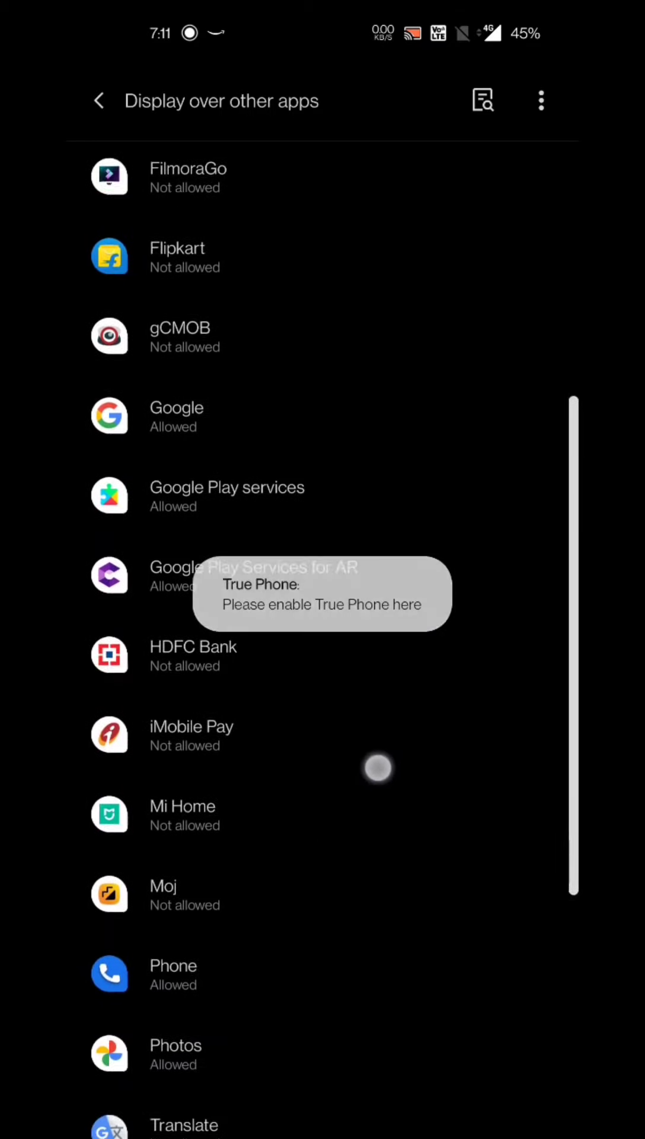
left_click_drag(376, 762, 423, 655)
left_click_drag(302, 872, 424, 617)
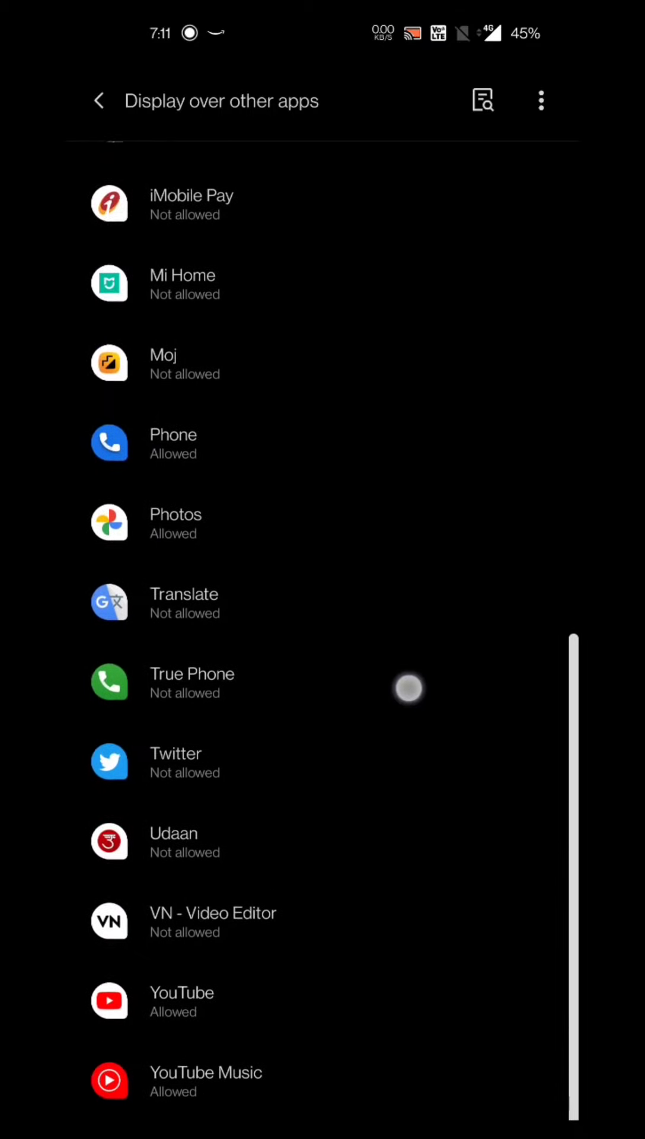
mouse_move(406, 687)
left_mouse_down()
mouse_move(319, 903)
mouse_move(385, 720)
mouse_move(360, 773)
left_mouse_up()
left_click_drag(353, 564, 360, 907)
left_click_drag(320, 727, 324, 1023)
left_click_drag(331, 543, 333, 752)
key("Escape")
left_click(323, 1058)
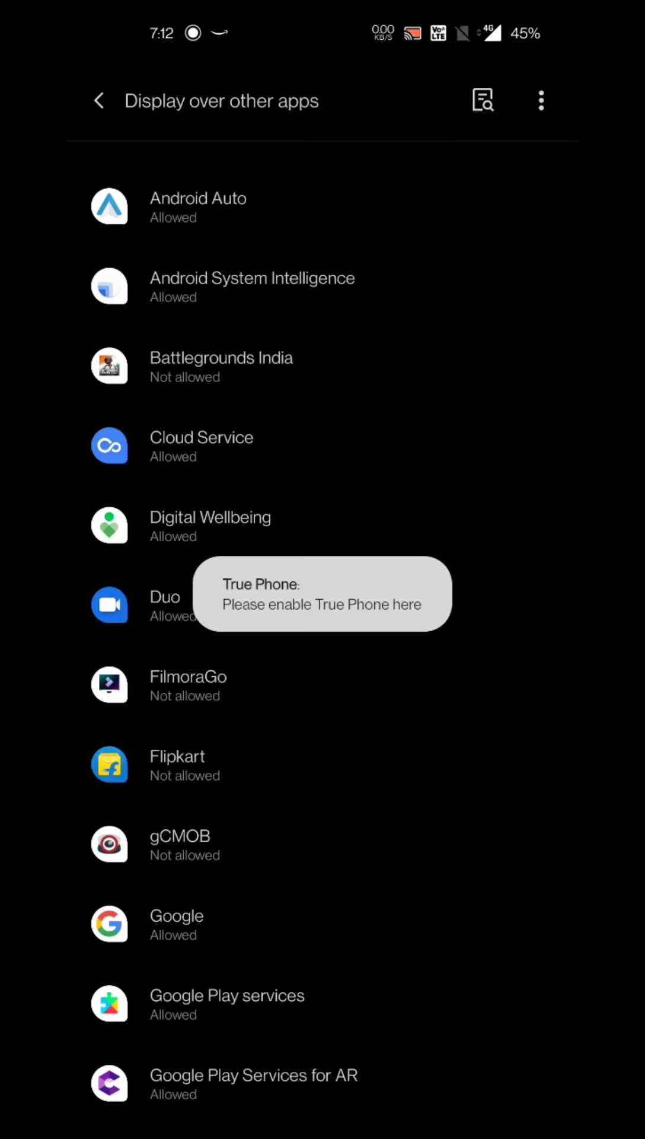
left_click_drag(369, 871, 472, 496)
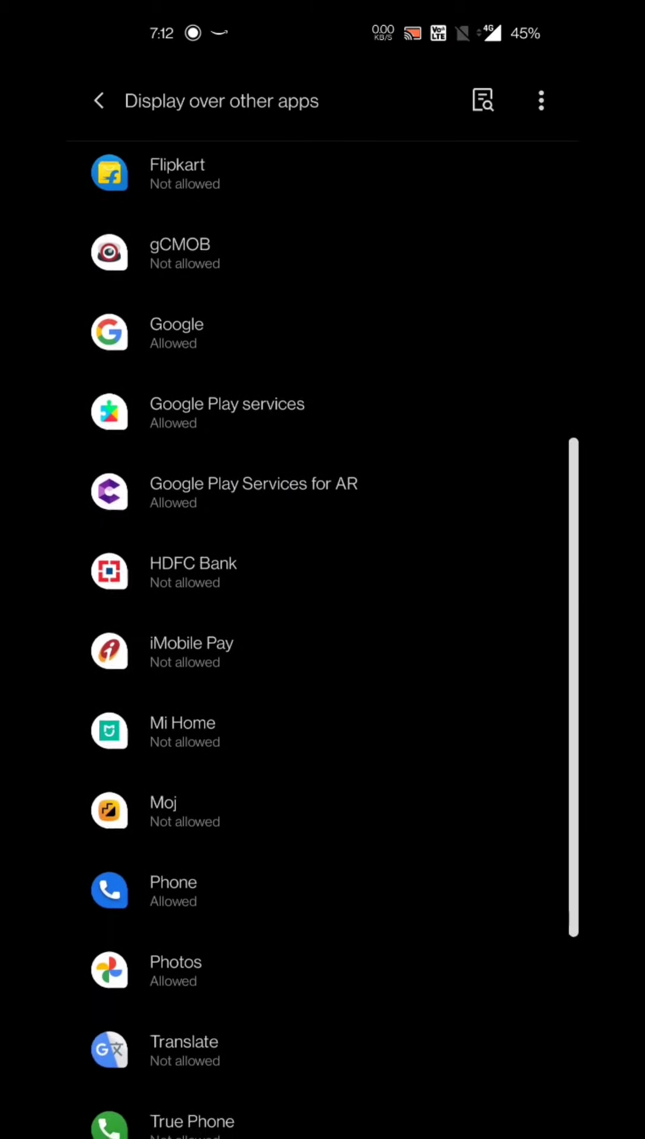
left_click_drag(328, 876, 392, 535)
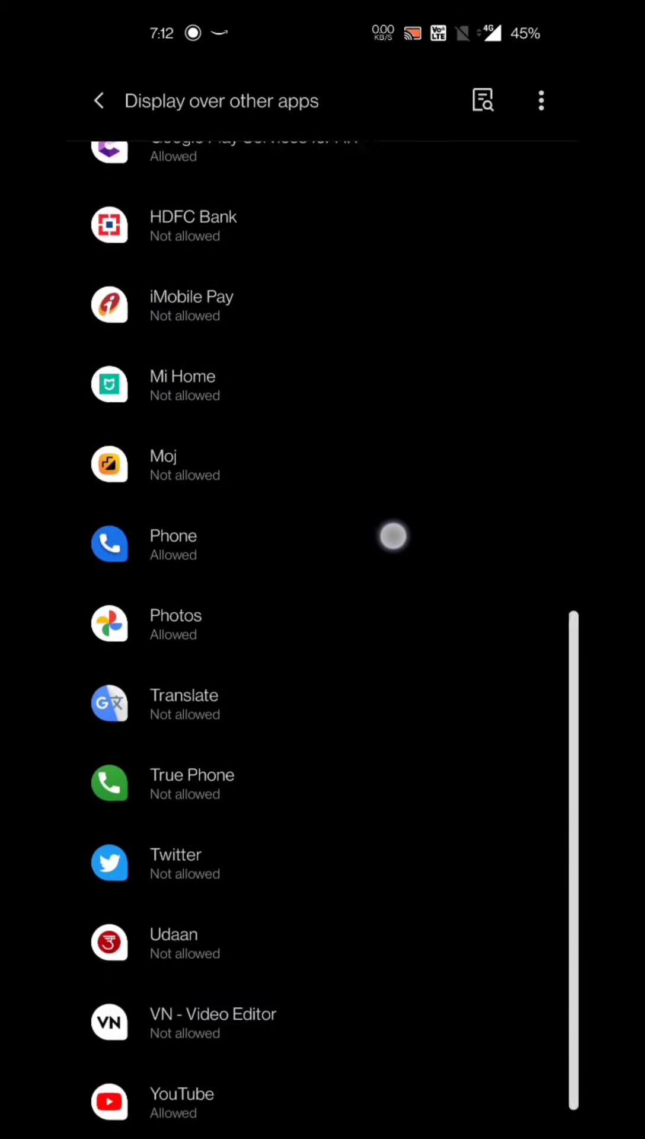
left_click_drag(341, 721, 408, 534)
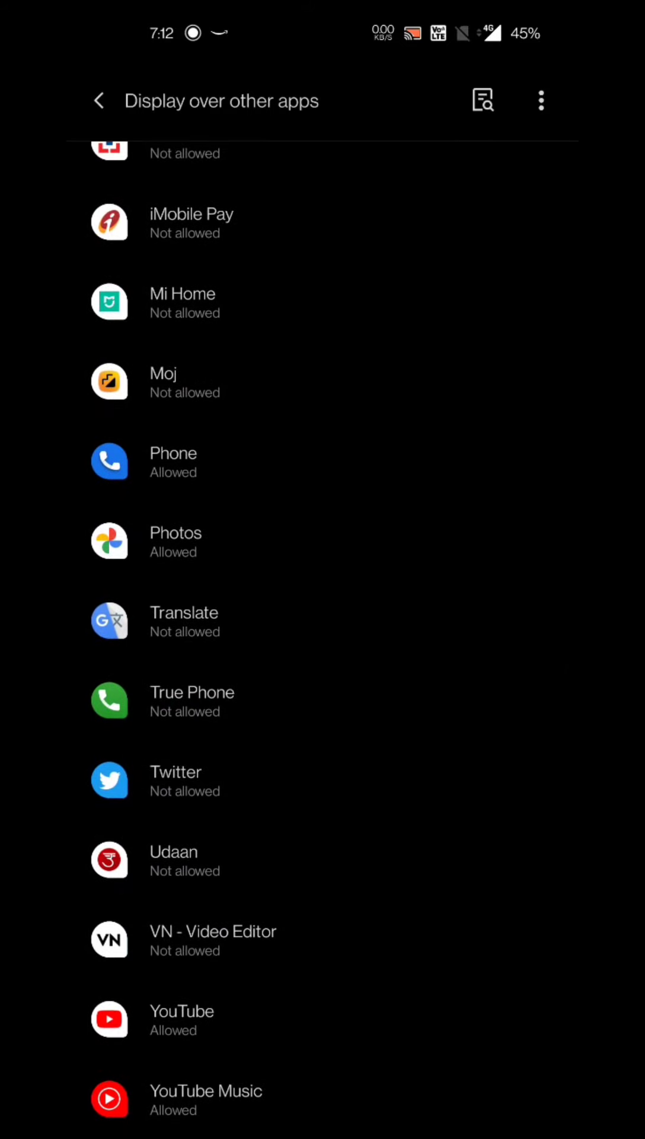
left_click(192, 701)
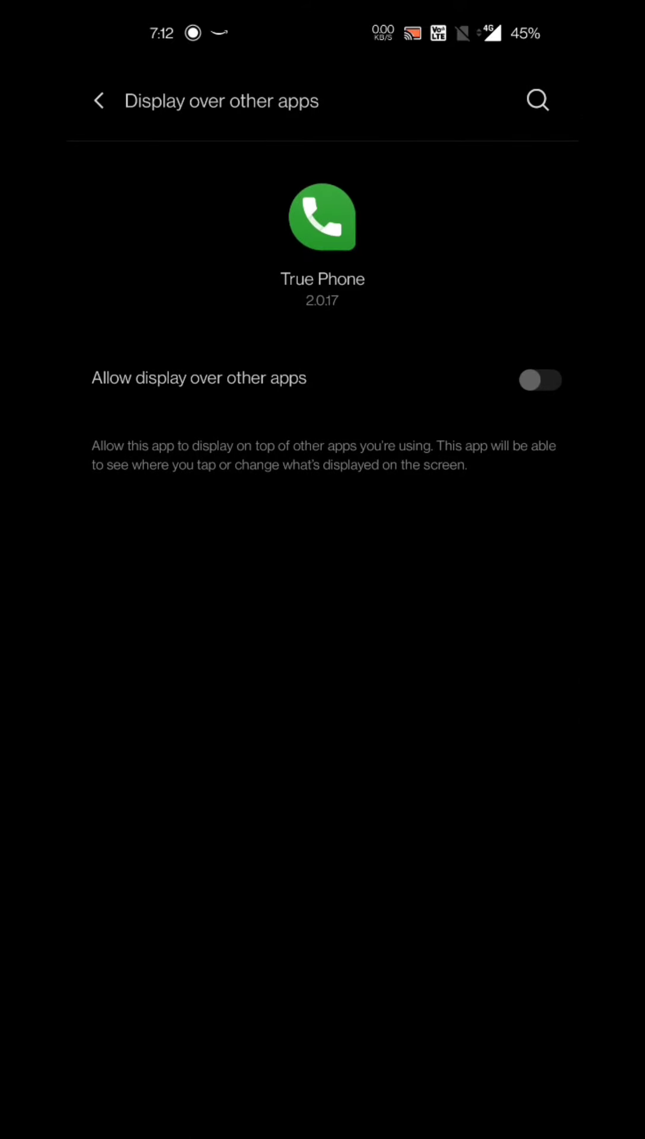
- Allow True Phone to display over other apps, then call 198 on SIM 2
left_click(540, 377)
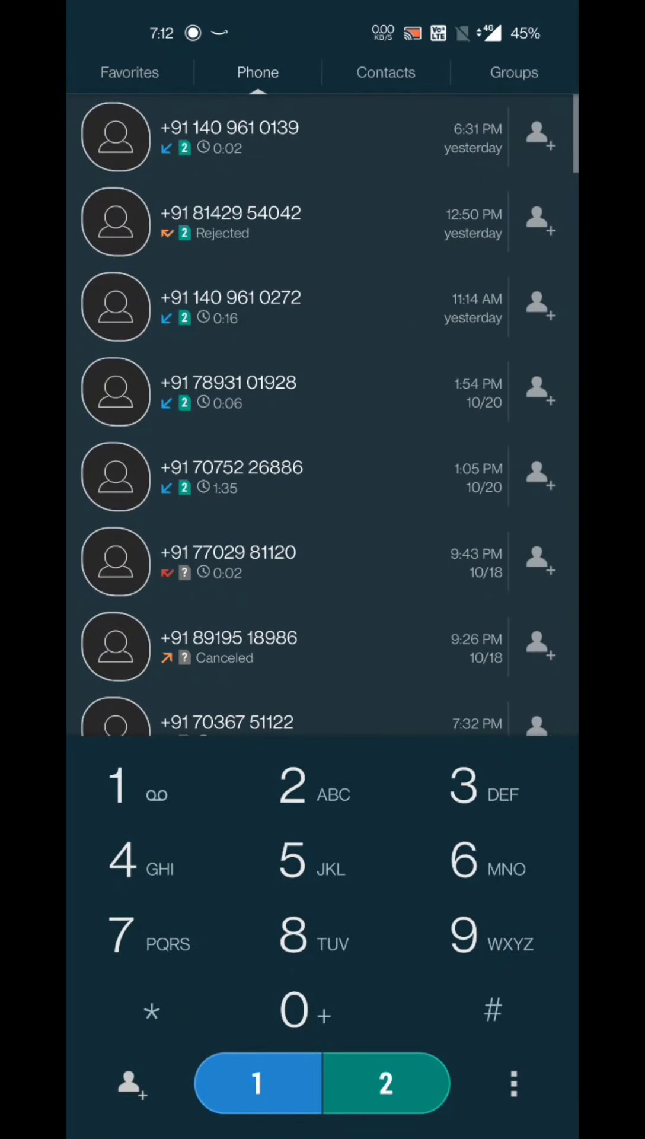
left_click(117, 788)
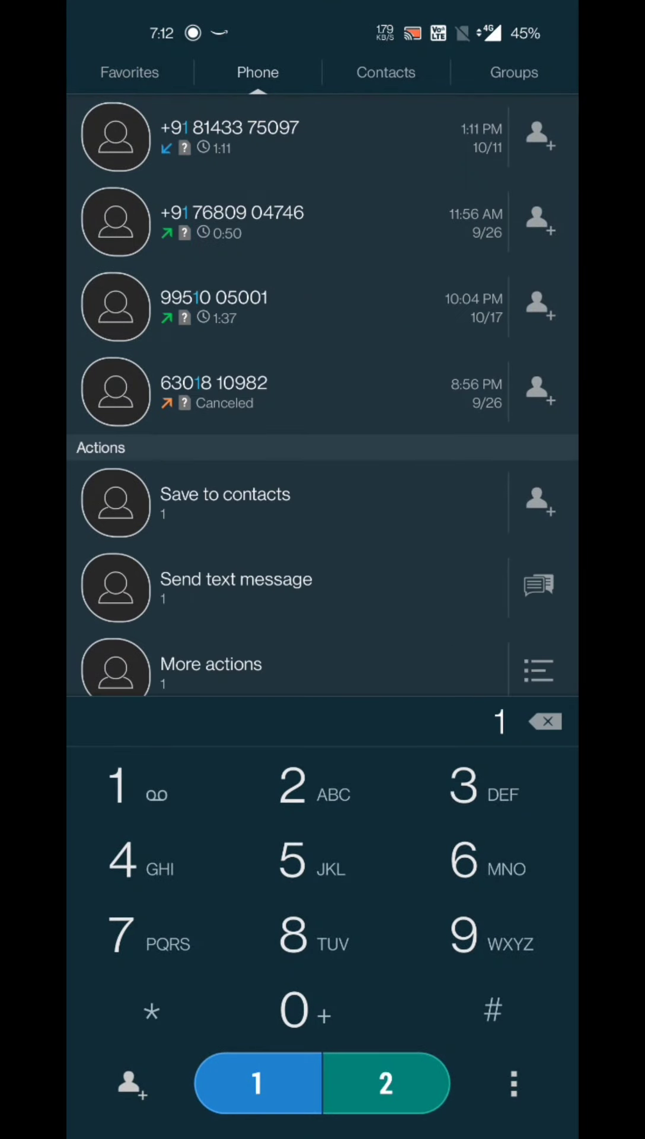
left_click(464, 934)
left_click(311, 931)
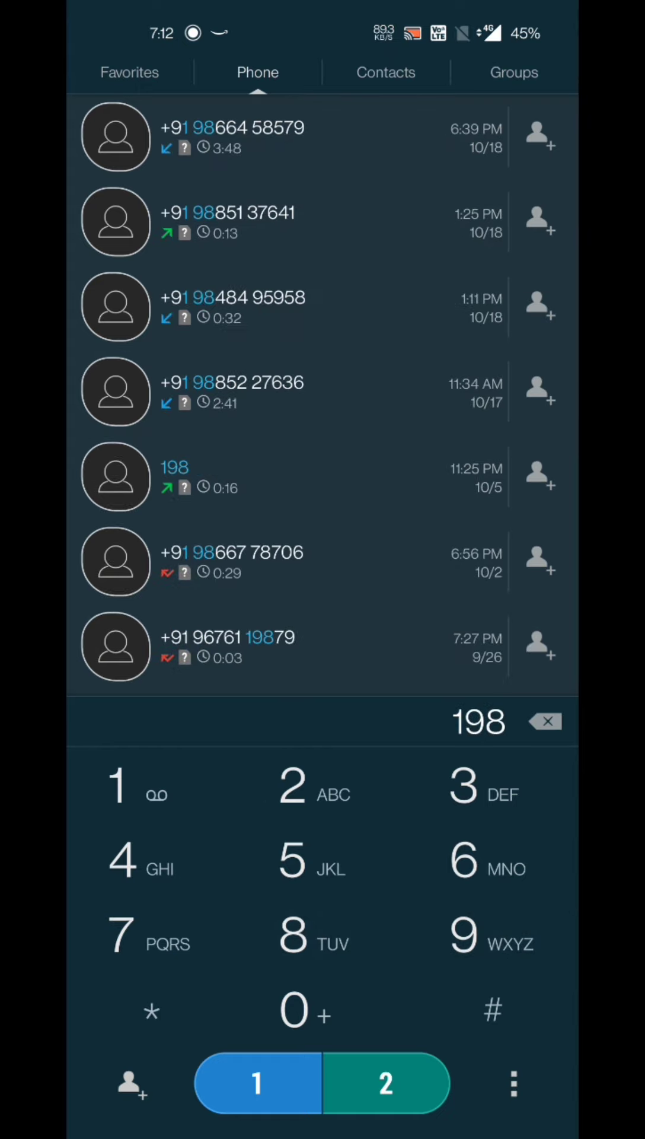
left_click(396, 1085)
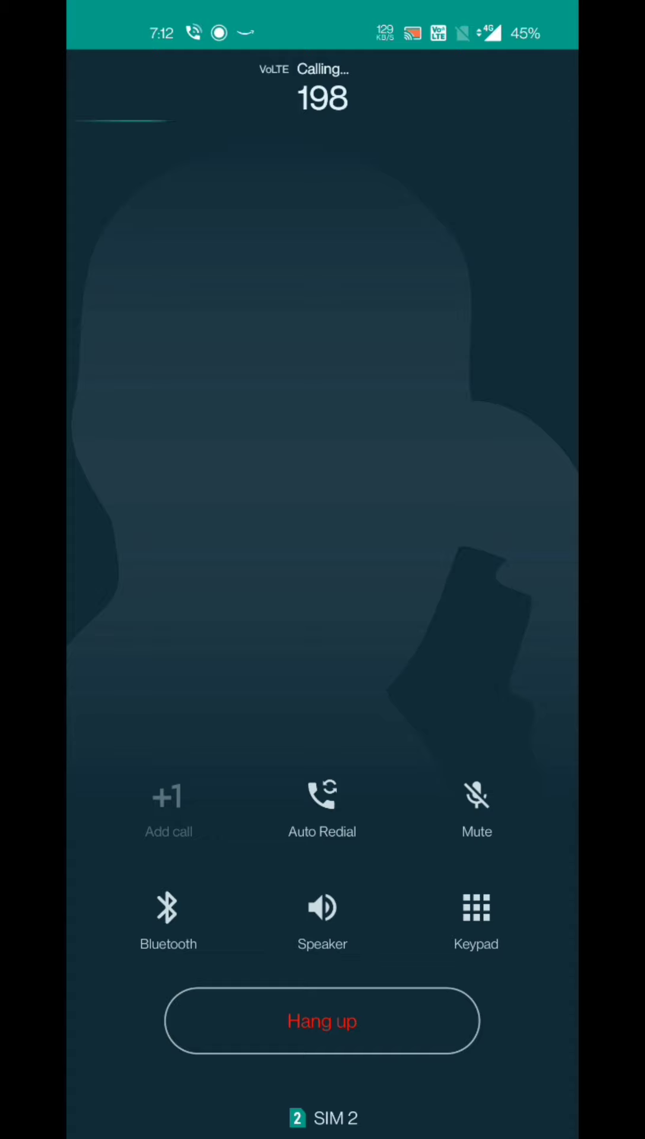
- Show and hide the in-call keypad, then hang up the 198 call
left_click_drag(429, 867, 338, 884)
left_click(403, 859)
left_click(267, 892)
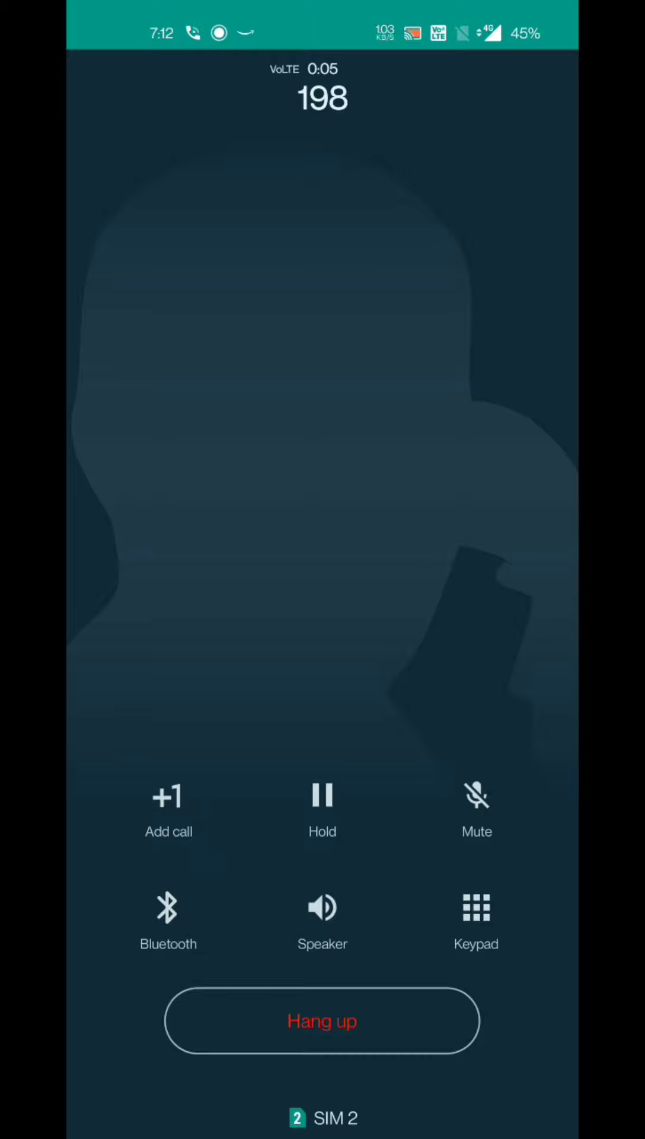
left_click(477, 909)
left_click(545, 723)
left_click(296, 877)
left_click(237, 905)
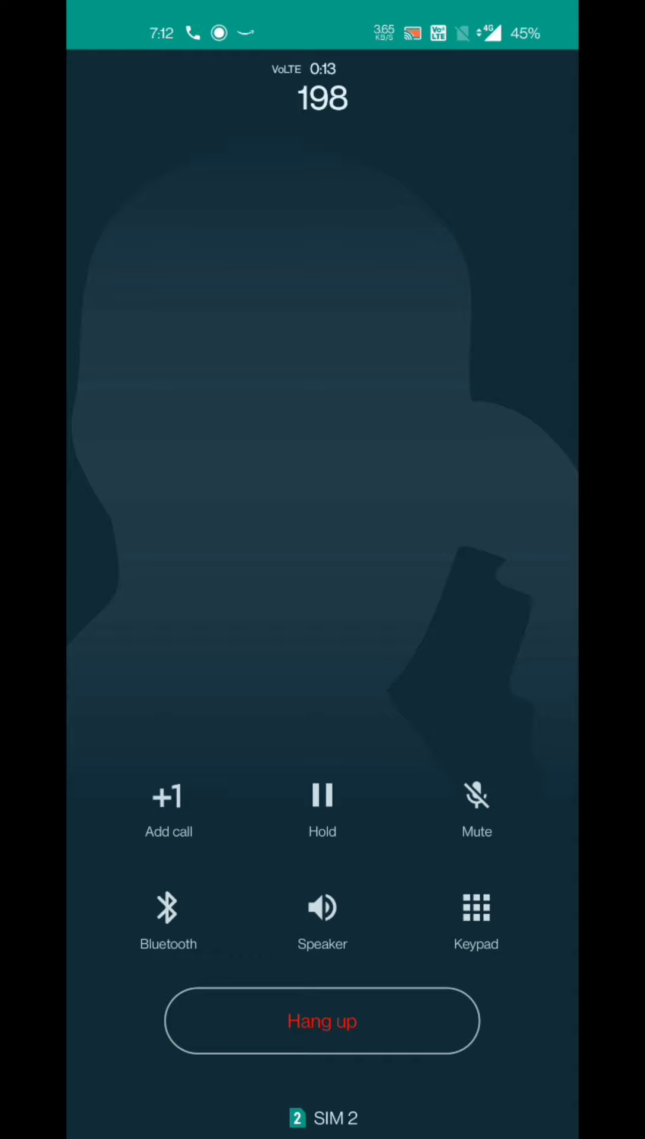
left_click(330, 1023)
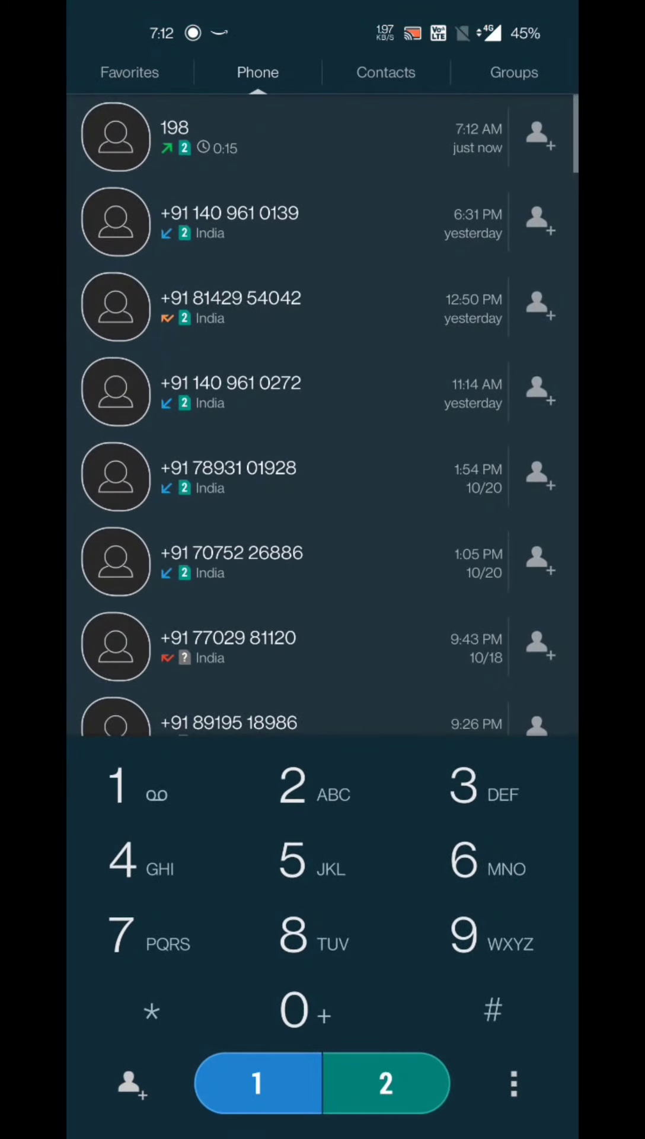
- Turn on Enable Call Recording under Settings > Incoming/Ongoing calls and accept the consent notice
left_click(514, 1083)
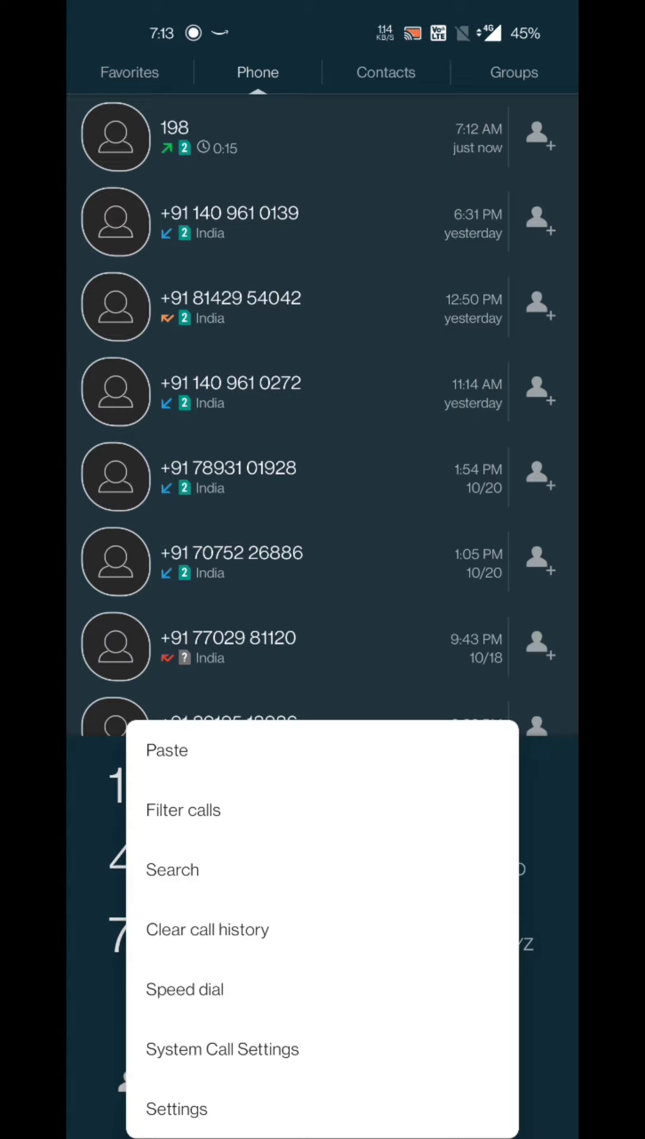
left_click(213, 1109)
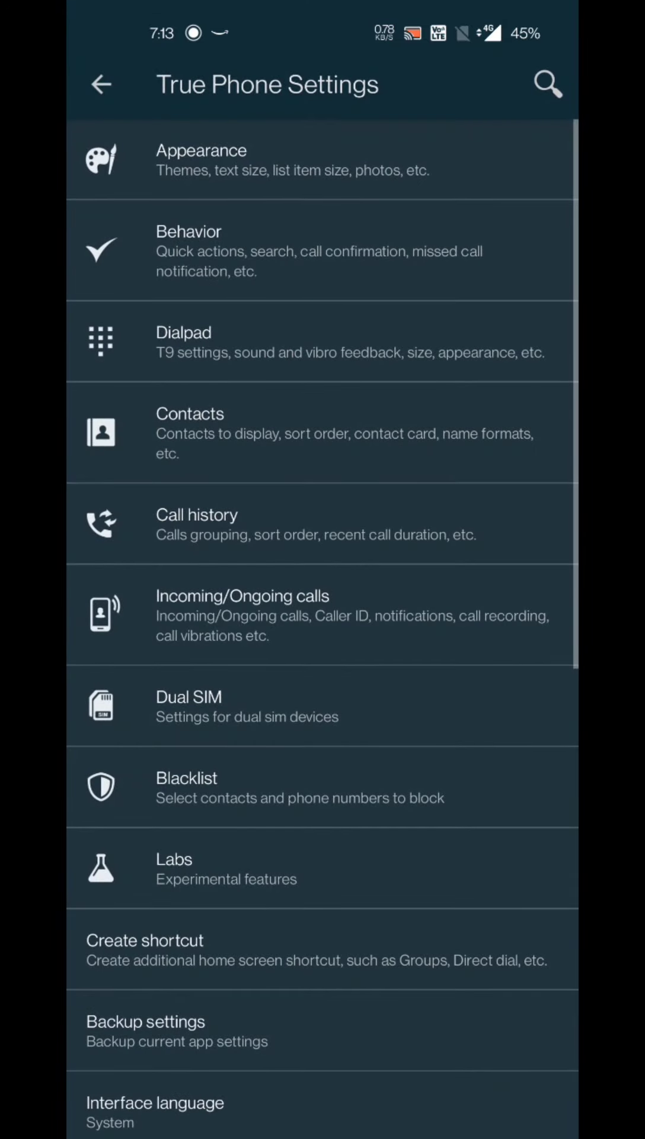
left_click_drag(436, 859, 437, 643)
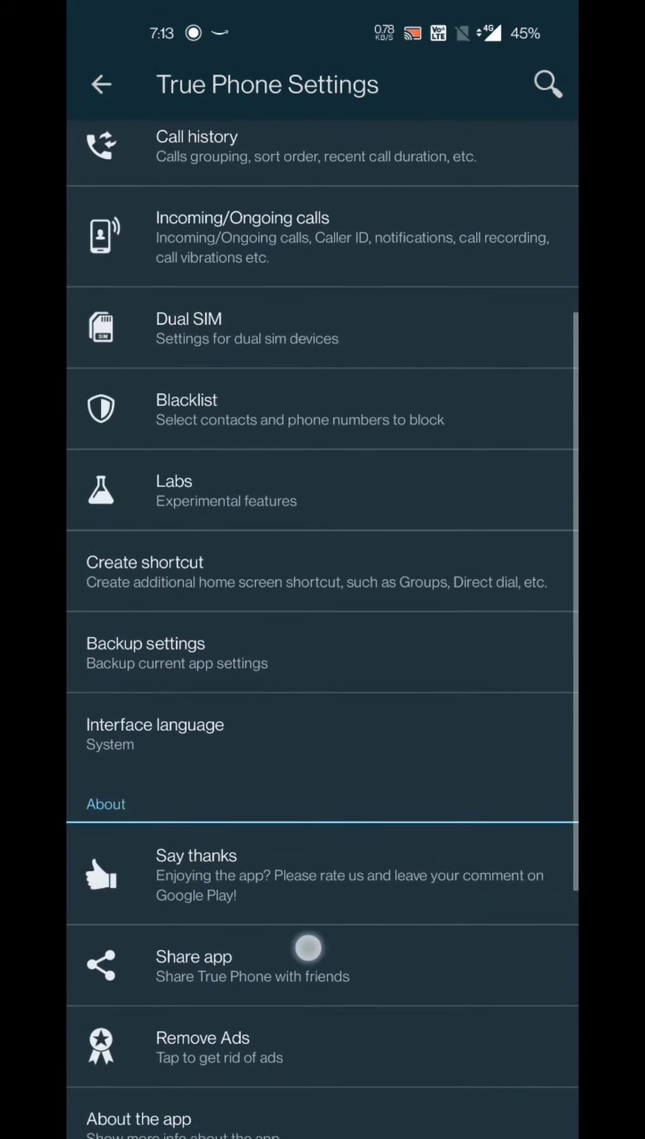
left_click_drag(305, 945, 419, 728)
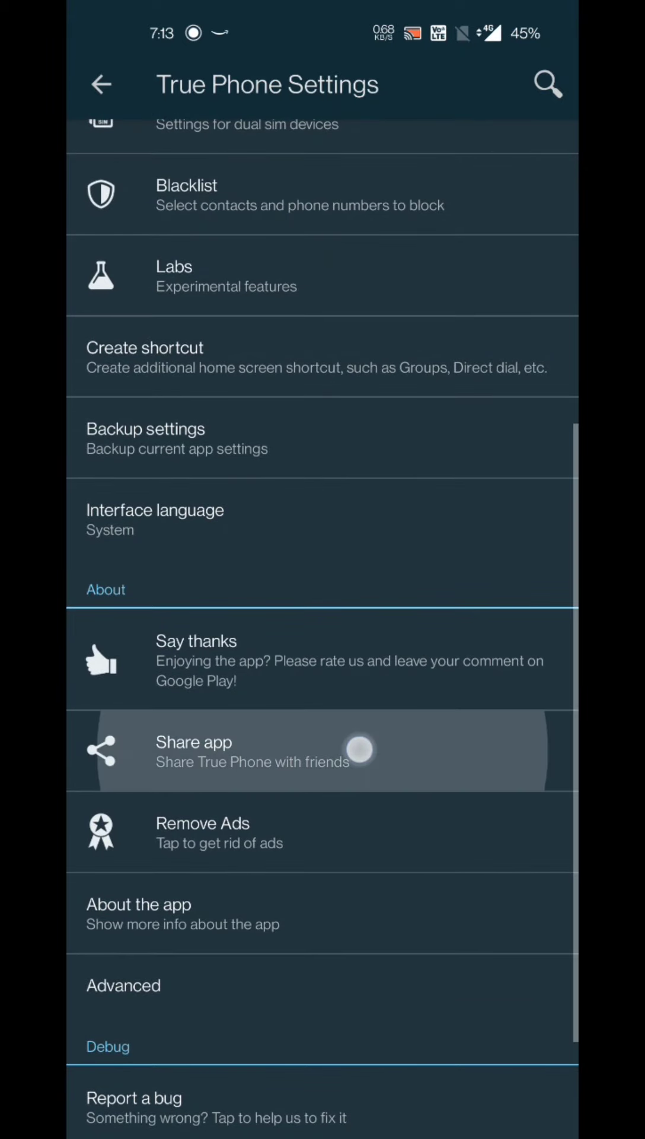
left_click_drag(361, 750, 364, 1050)
mouse_move(350, 955)
left_mouse_down()
mouse_move(350, 880)
mouse_move(478, 637)
left_mouse_up()
left_click(350, 528)
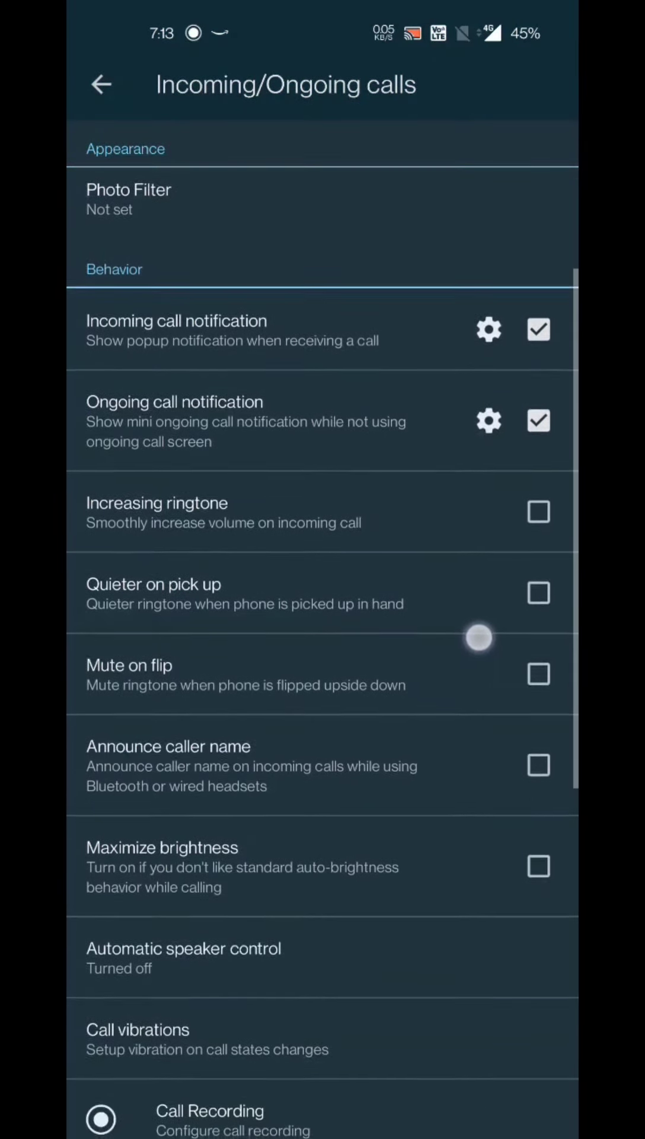
left_click_drag(455, 952, 456, 688)
left_click(316, 823)
left_click(525, 149)
left_click(491, 657)
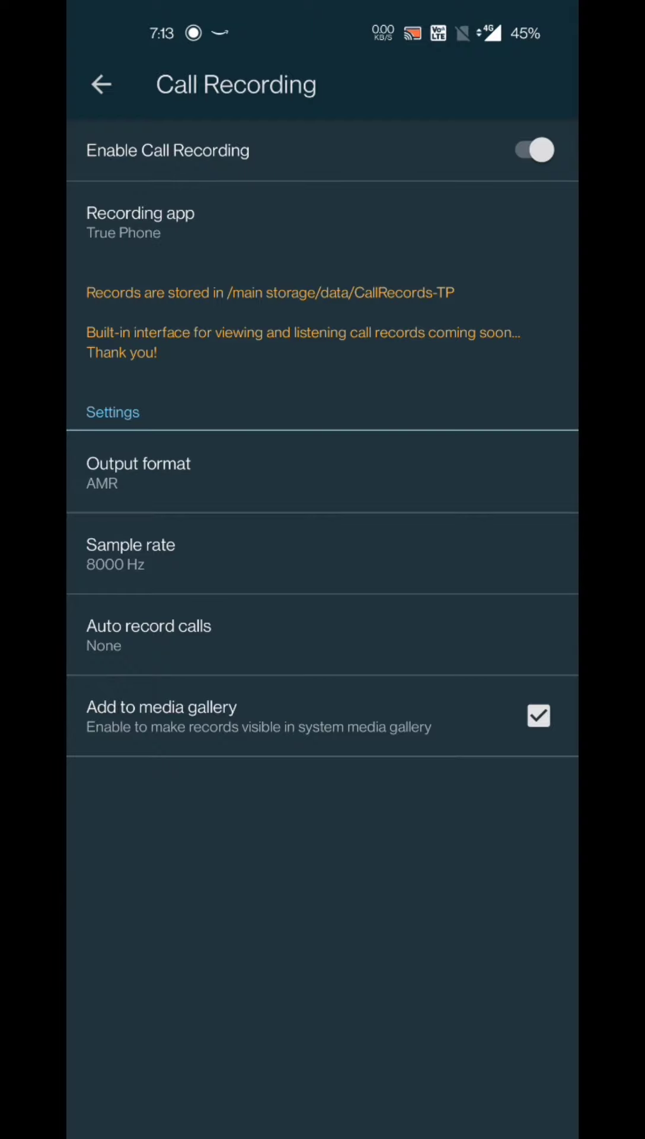